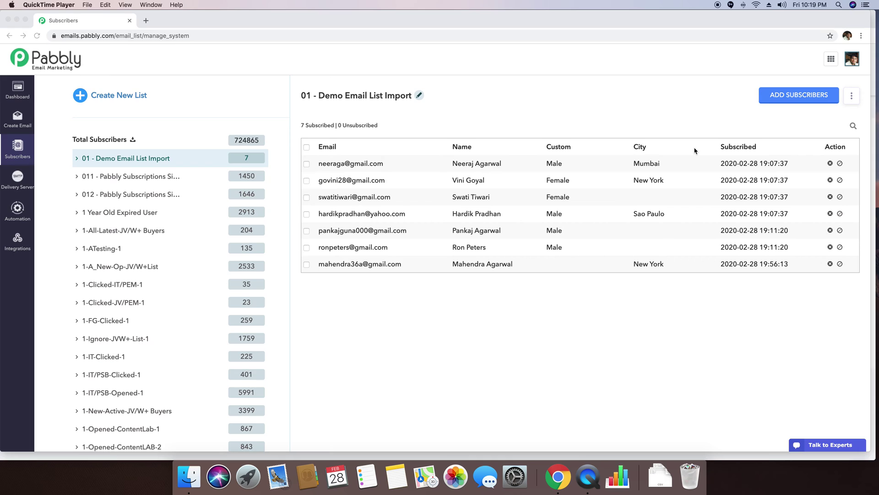
Open the Custom Fields settings from the subscriber list's three-dot menu
left_click(665, 121)
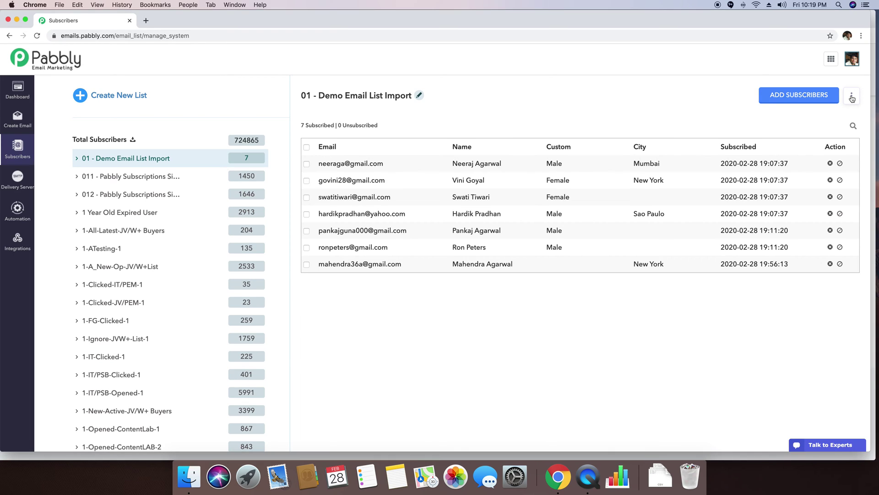
left_click(852, 97)
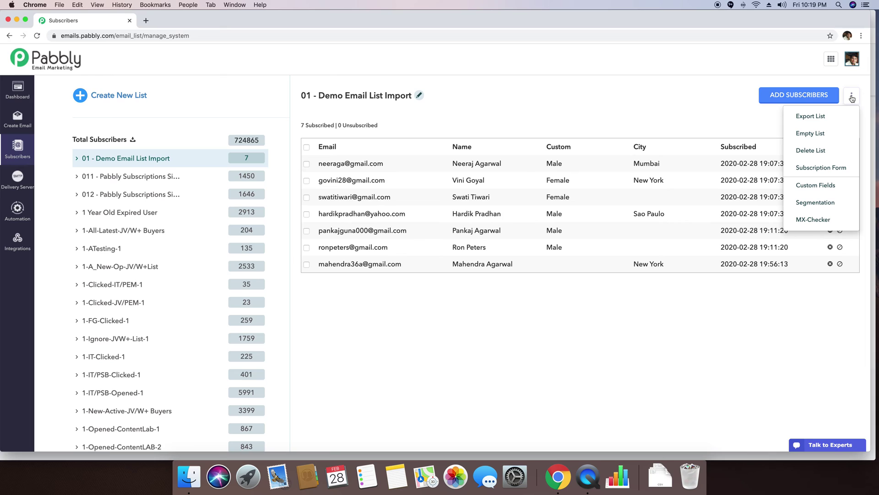
left_click(817, 186)
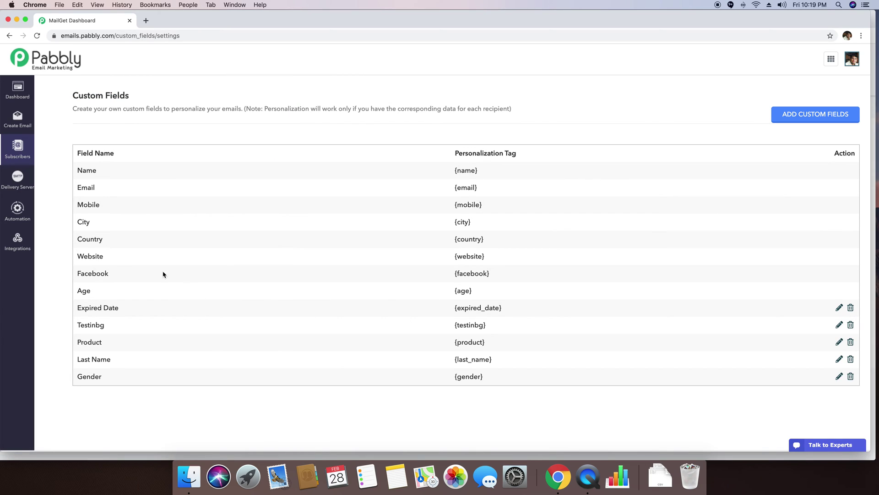
Highlight the Country field name and its {country} personalization tag to explain tags
left_click_drag(79, 241, 102, 240)
left_click(95, 240)
left_click_drag(456, 240, 484, 240)
left_click(515, 246)
left_click_drag(456, 239, 484, 242)
left_click(454, 242)
left_click(484, 243)
Add and save a new custom field named Phone
left_click(819, 118)
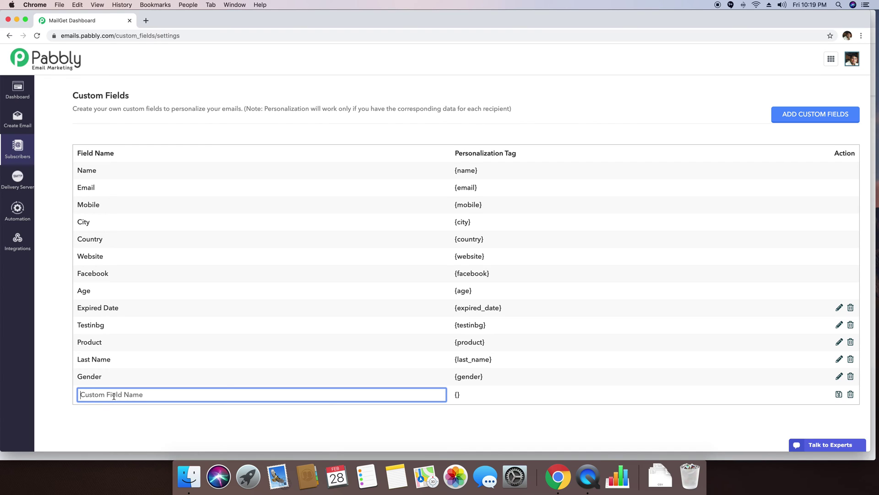
type("Phone")
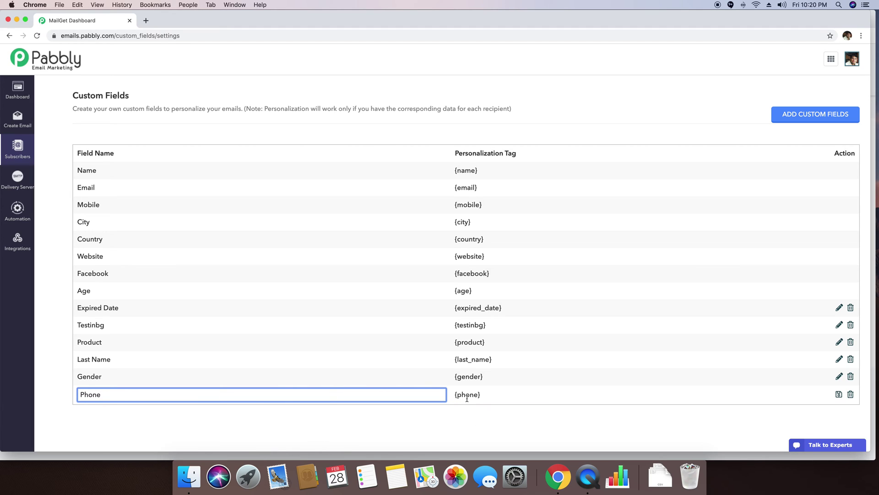
key("Return")
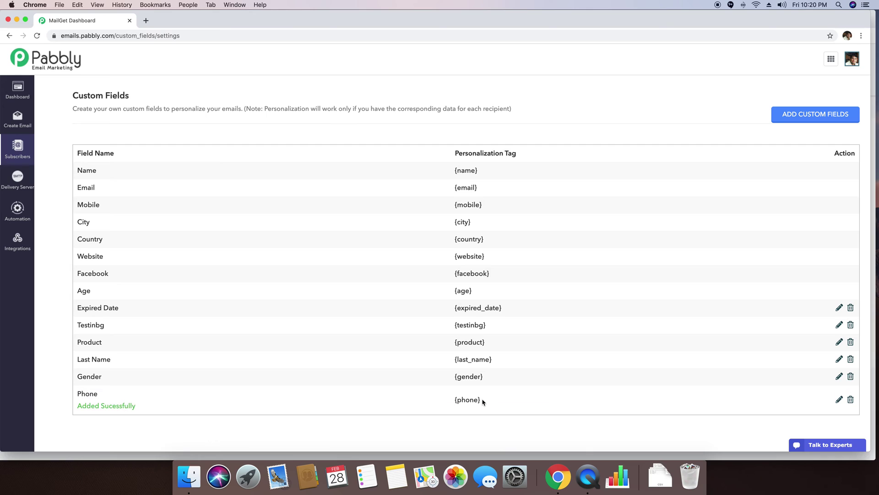
Select and copy the {phone} personalization tag
left_click_drag(483, 399, 455, 401)
right_click(459, 396)
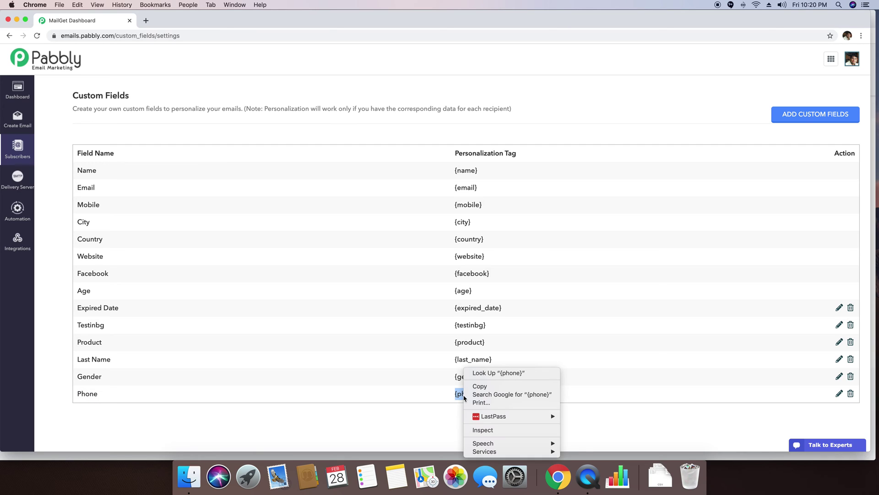
left_click(479, 386)
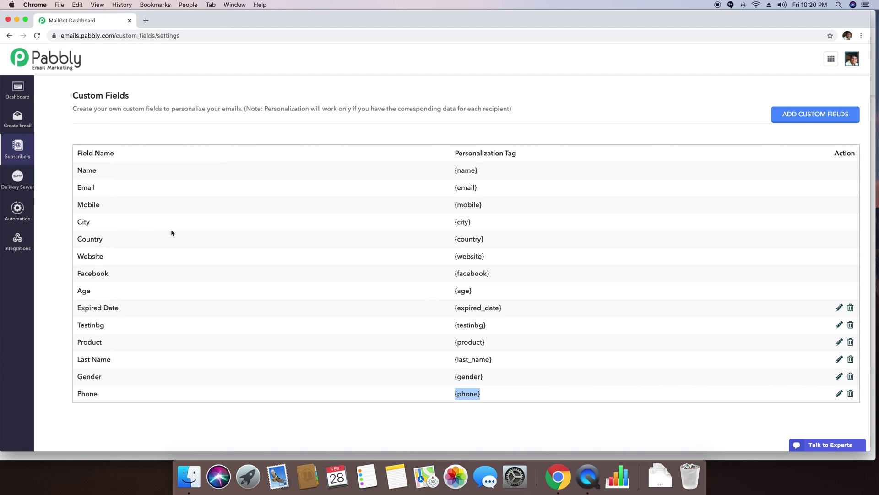
Open the Add Subscribers import form for the '01 - Demo Email List Import' list
left_click(28, 156)
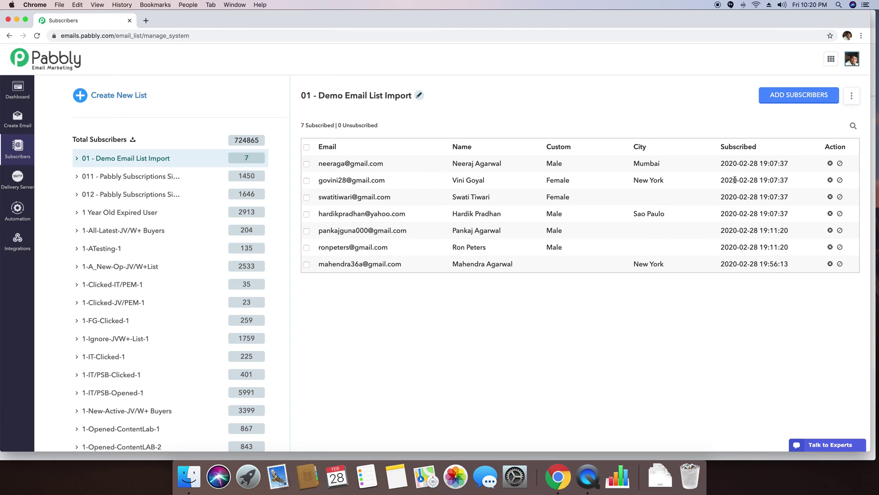
left_click(784, 97)
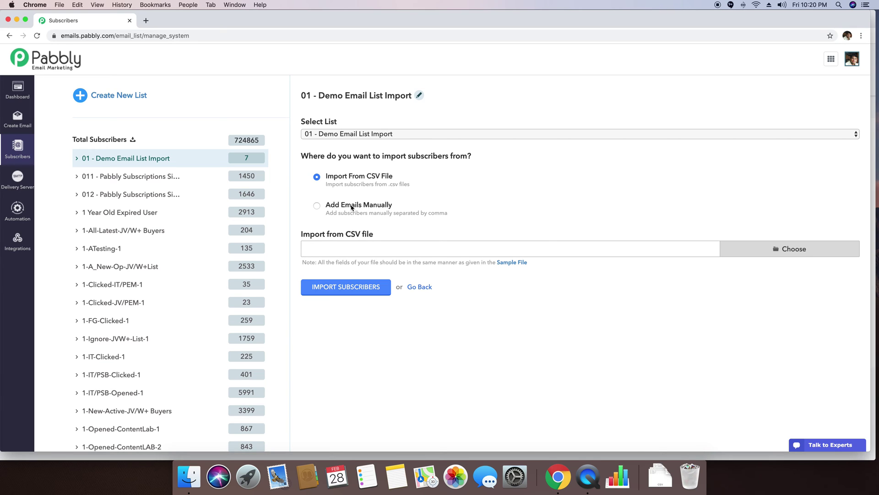
Manually enter a 'name, email, phone' header and one subscriber's name, email and phone, then submit
left_click(352, 207)
scroll(357, 248, "down", 1)
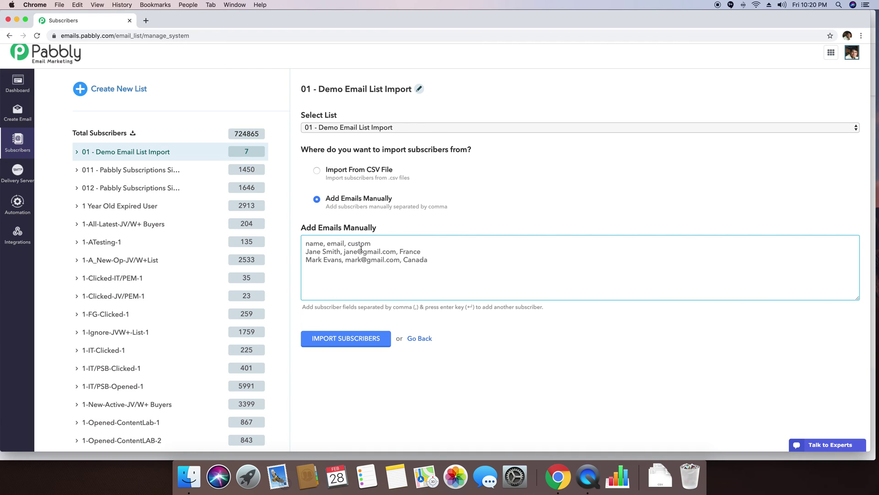
type("name, ema")
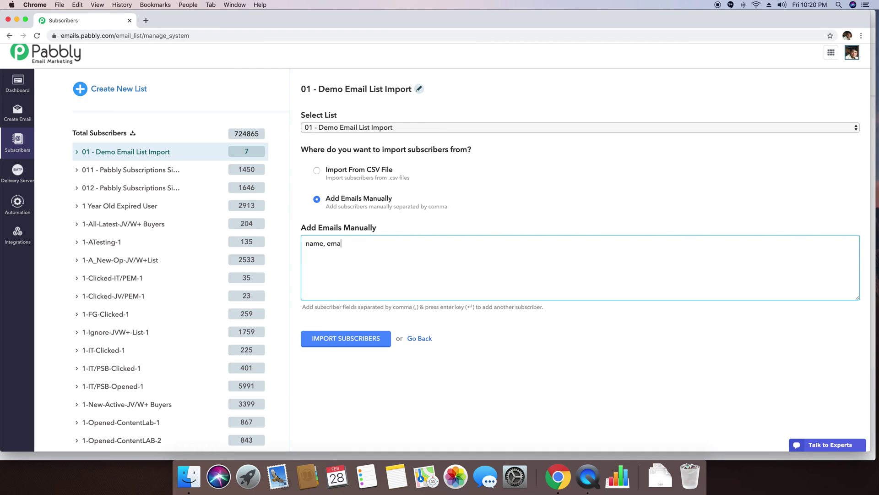
type("il, phone")
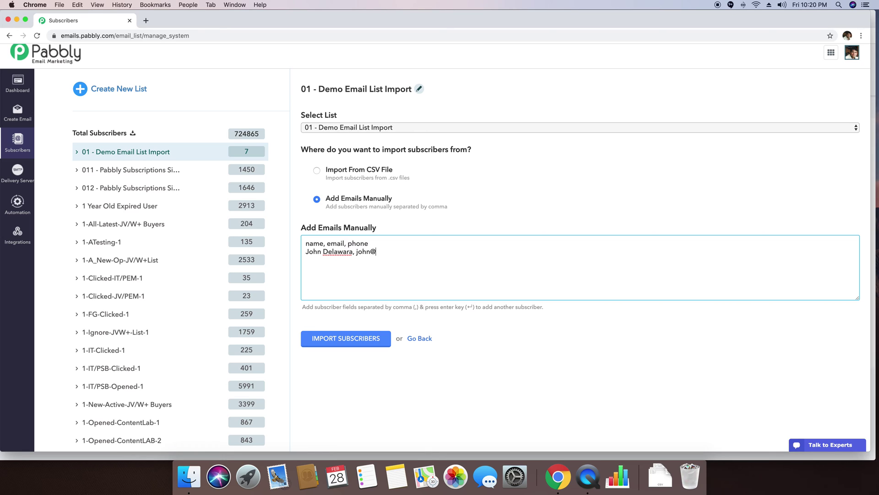
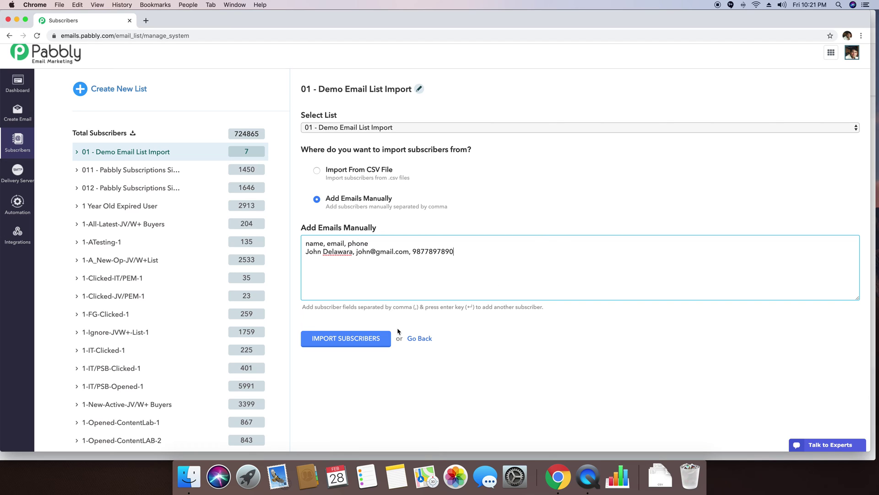
left_click(344, 338)
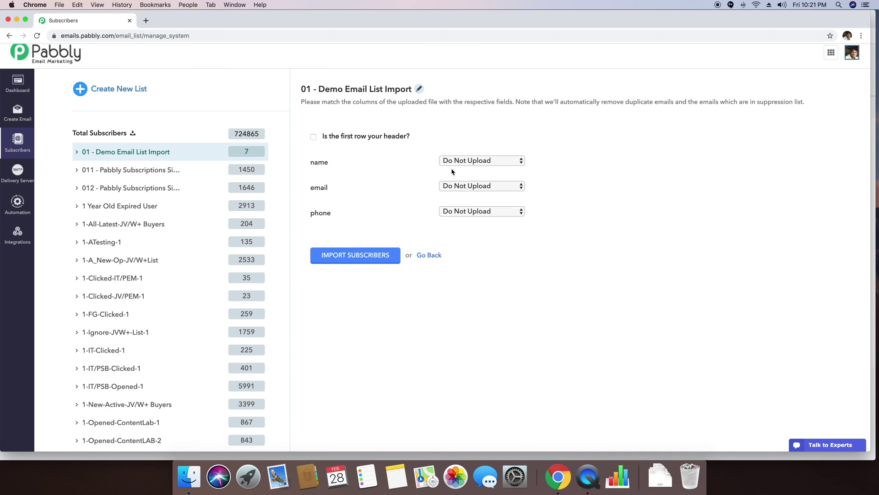
Map the name, email and phone columns to Name, Email and Phone, then import
left_click(472, 161)
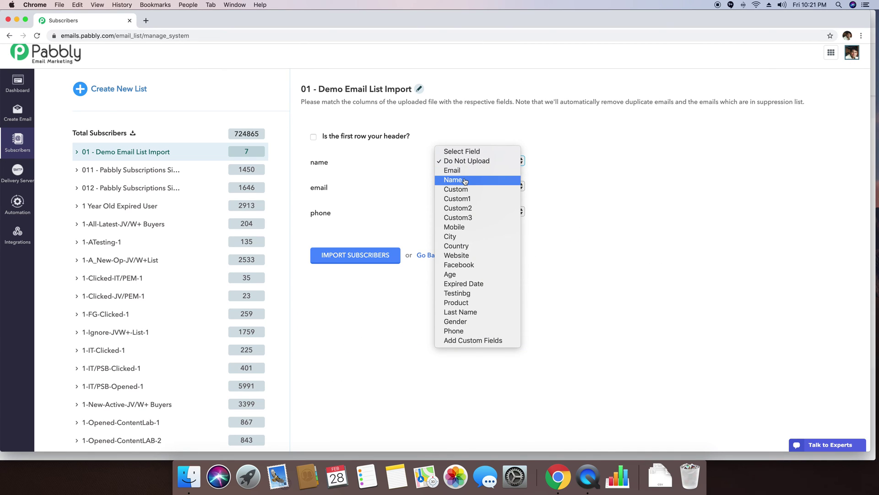
left_click(461, 182)
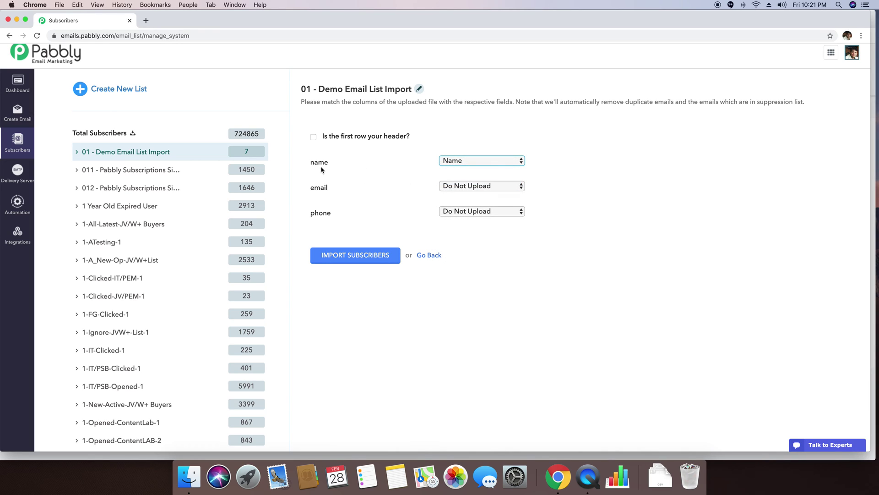
left_click(460, 186)
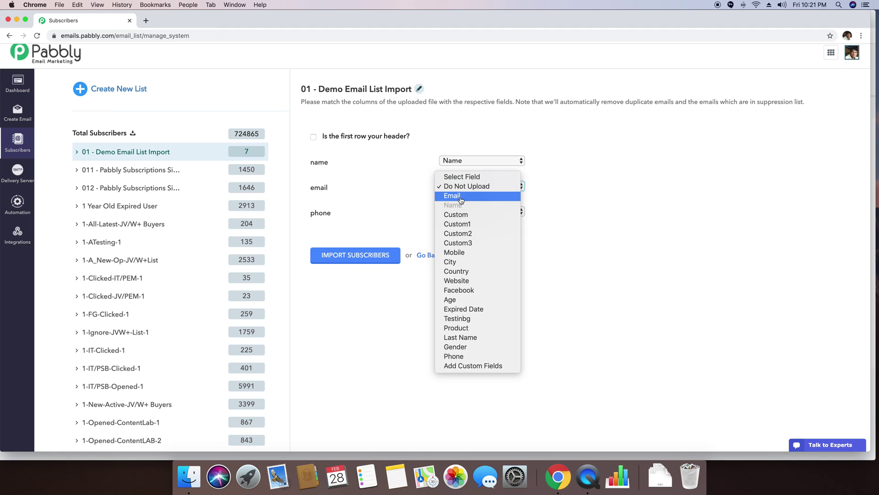
left_click(461, 196)
left_click(483, 212)
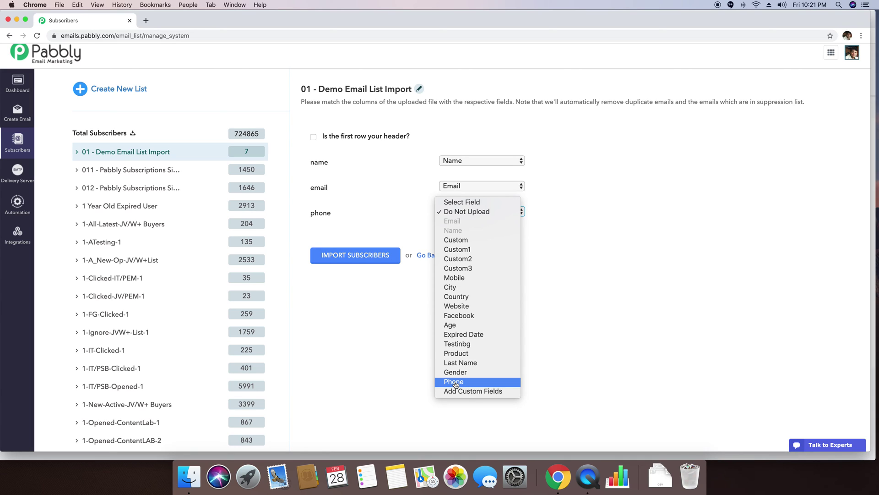
left_click(456, 384)
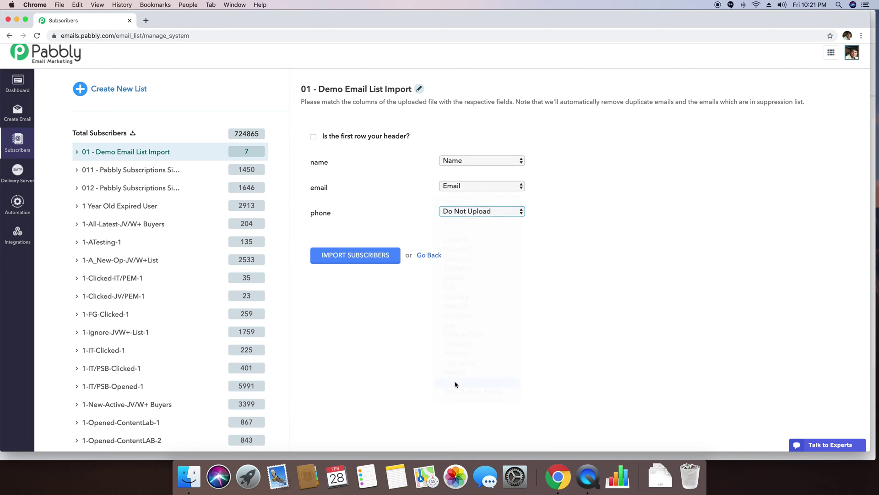
left_click(359, 260)
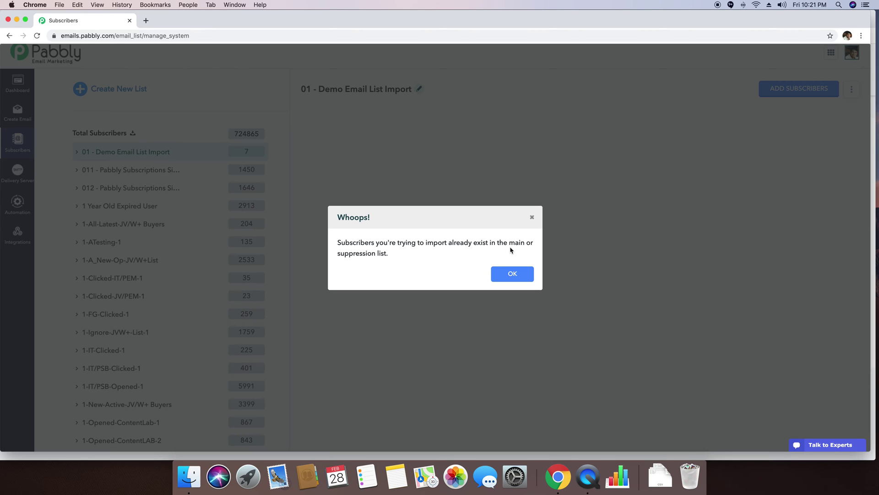
Dismiss the already-exists warning and manually enter a 'name, email, phone' header plus a new subscriber's details
left_click(519, 274)
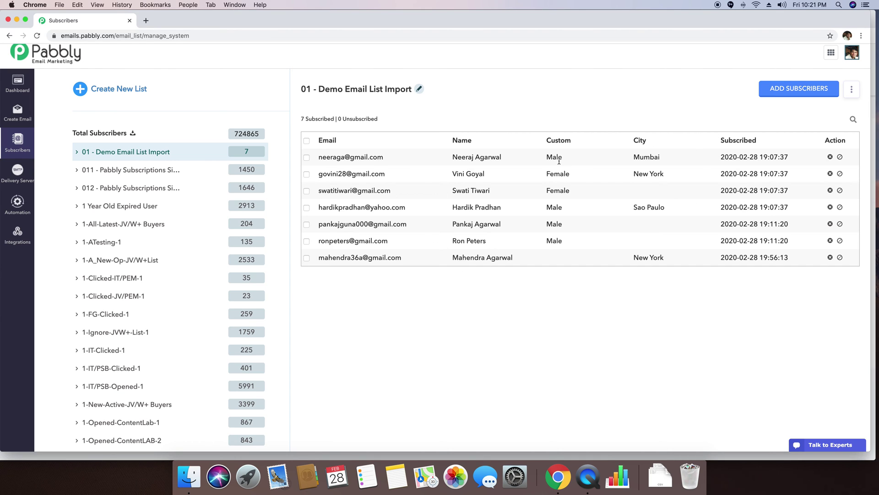
left_click(805, 92)
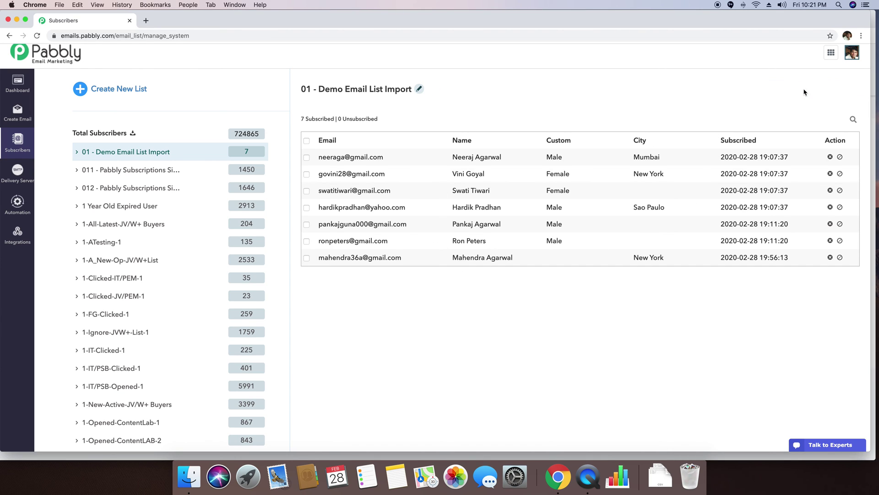
left_click(358, 198)
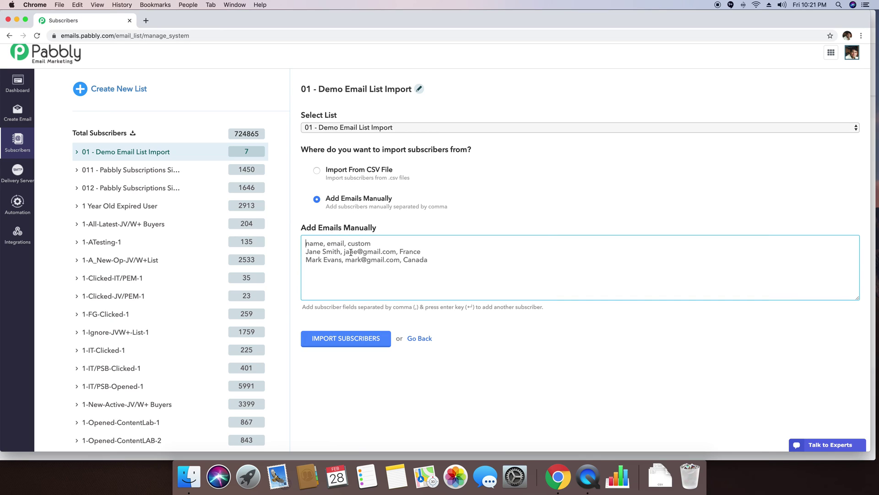
type("name, emai")
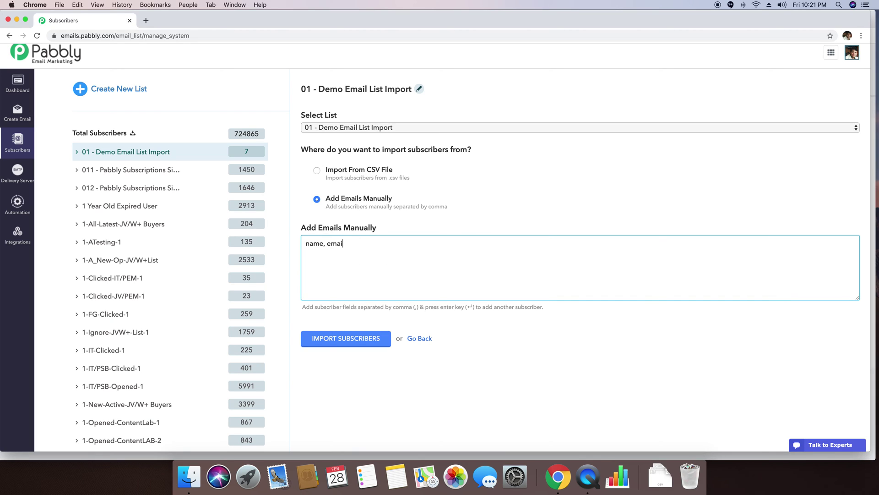
type("l, phone")
key("Return")
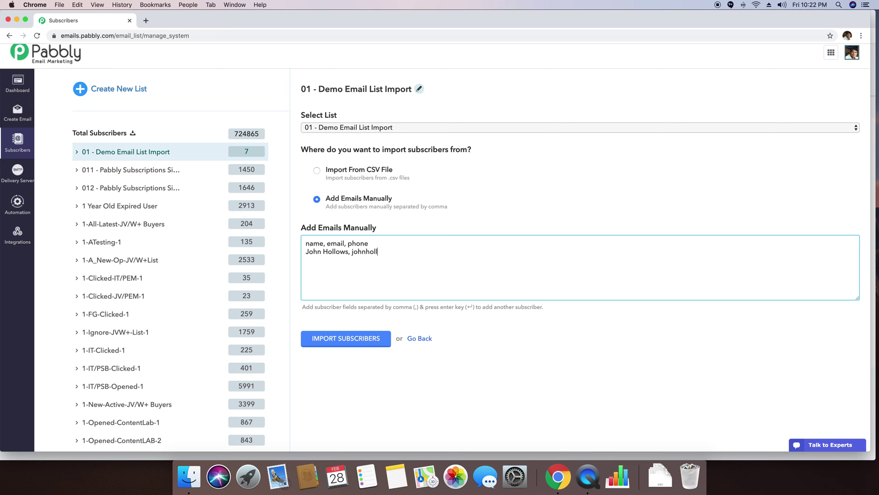
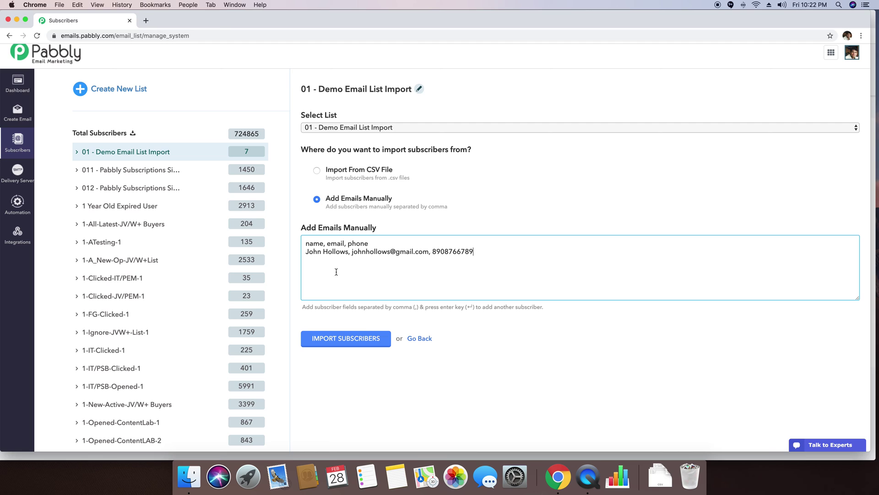
Submit the new subscriber, map name, email and phone to Name, Email and Phone, and import
left_click(347, 340)
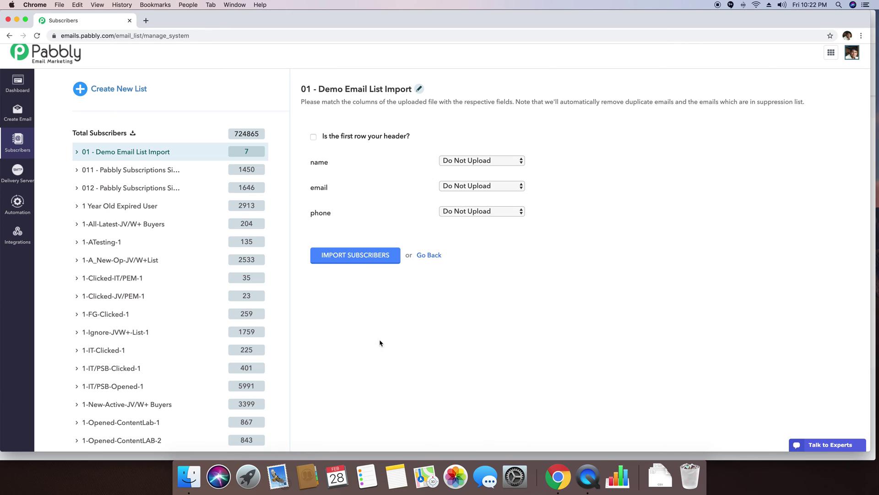
left_click(473, 161)
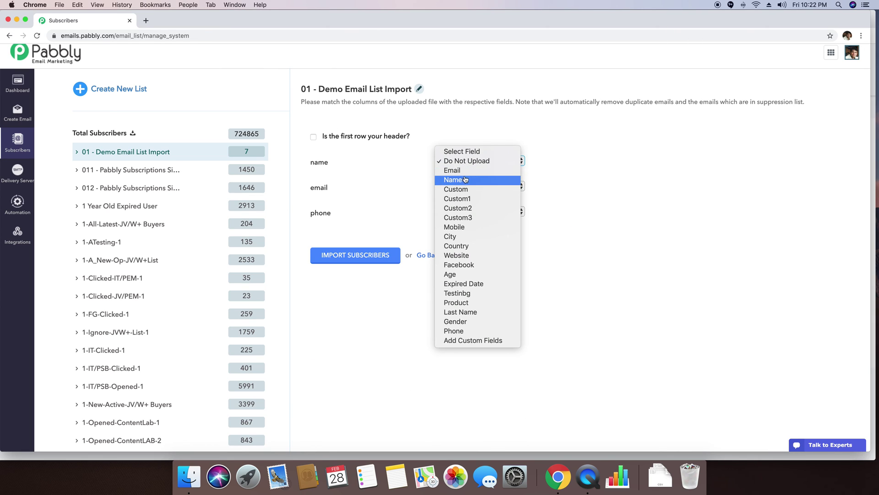
left_click(466, 179)
left_click(463, 188)
left_click(464, 196)
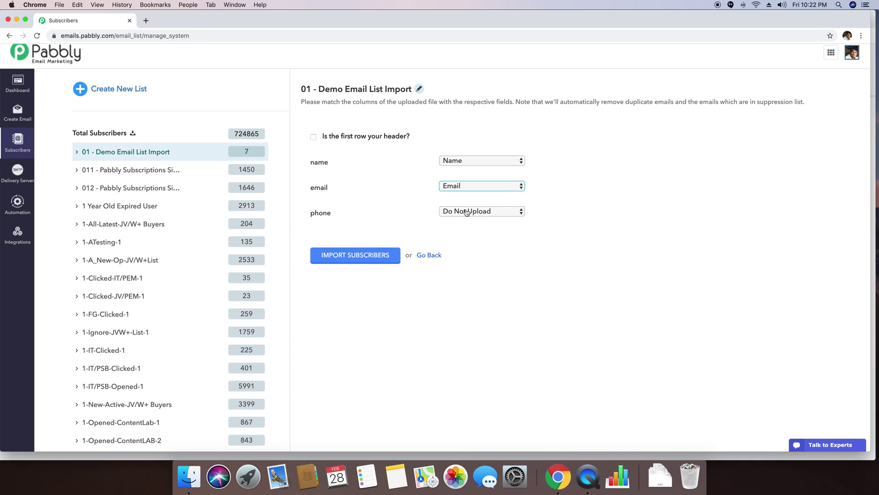
left_click(465, 212)
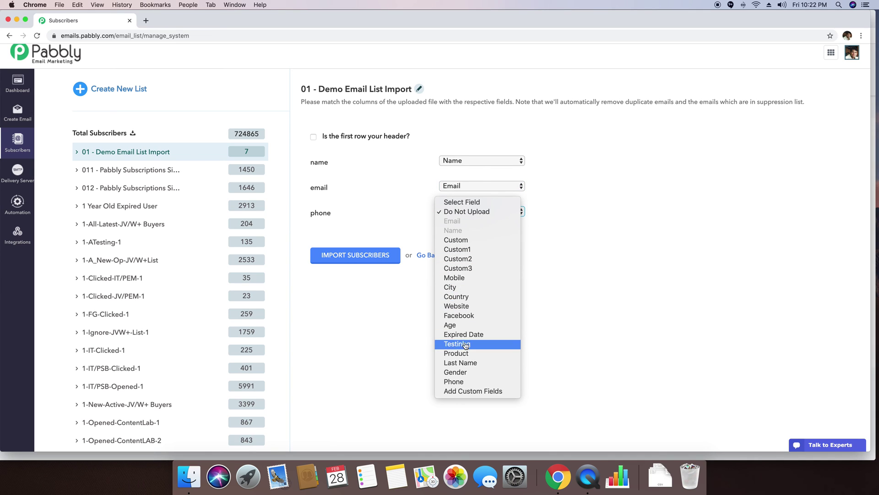
left_click(460, 385)
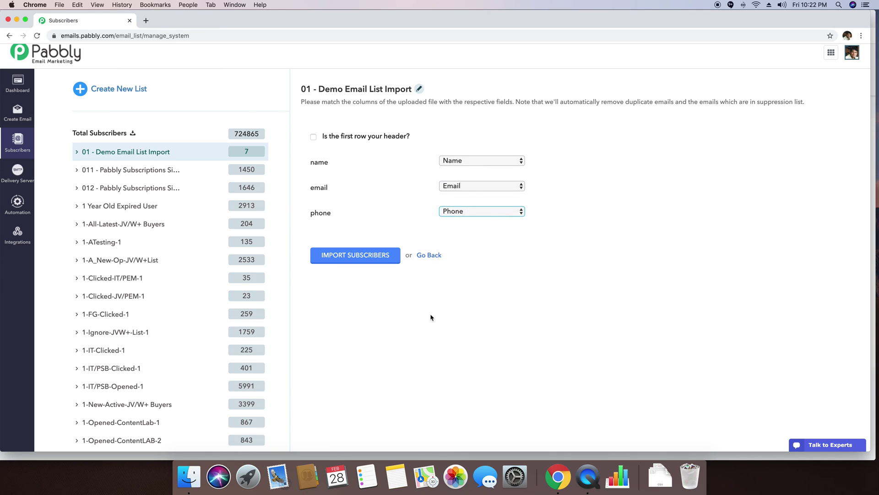
left_click(378, 260)
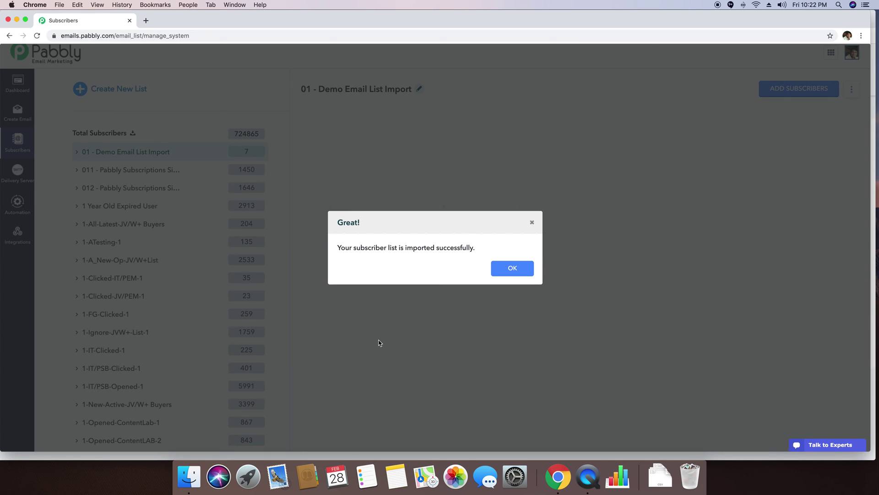
Dismiss the success message and point out the new subscriber's number in the Phone column
left_click(514, 272)
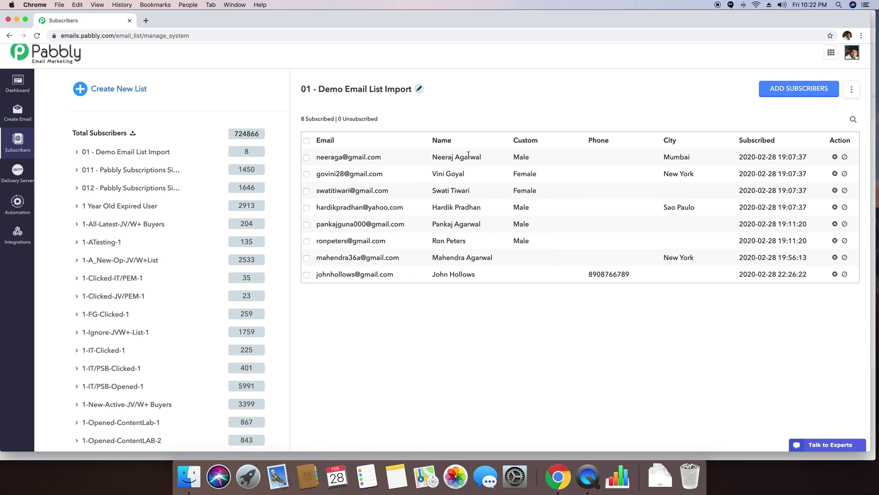
double_click(598, 140)
left_click(615, 143)
left_click_drag(627, 275, 588, 275)
left_click(574, 334)
Start a new email and inspect its 'Untitled Subject' subject field
left_click(18, 114)
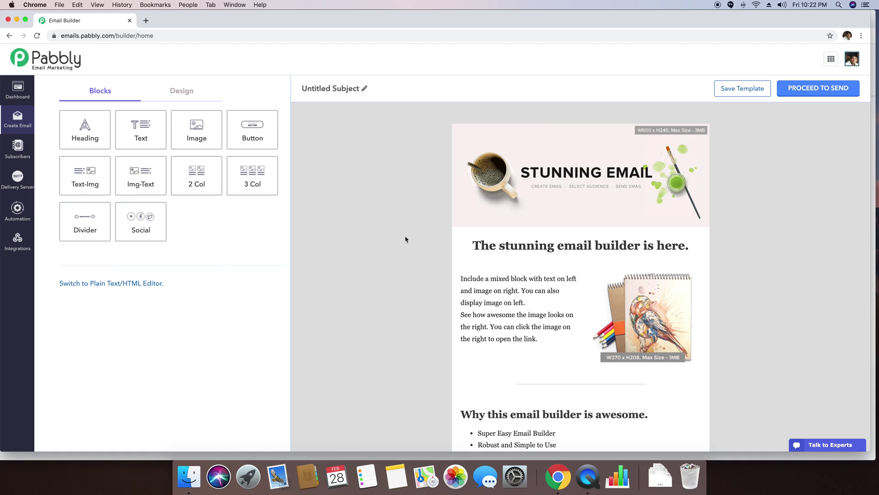
left_click(364, 89)
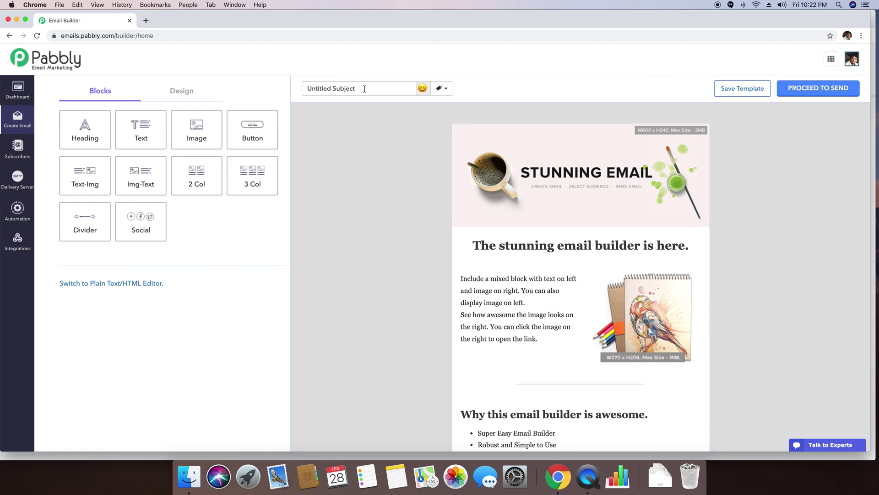
left_click(291, 93)
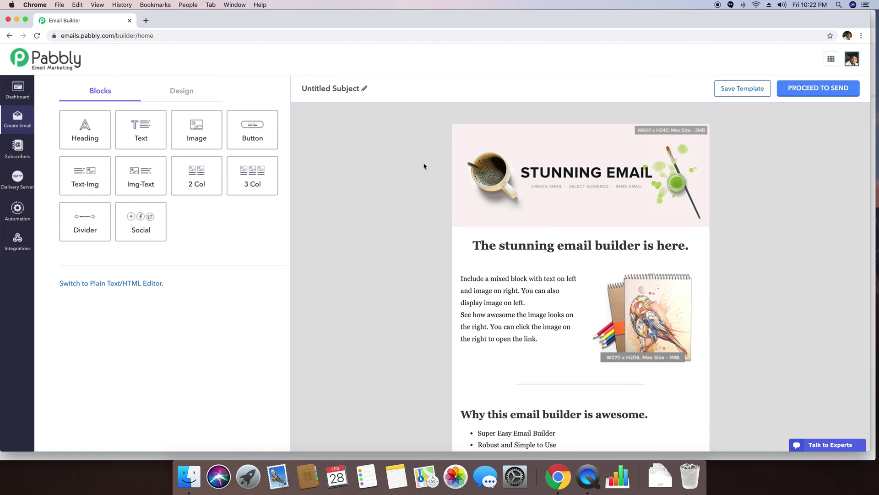
scroll(423, 165, "down", 5)
scroll(403, 112, "up", 5)
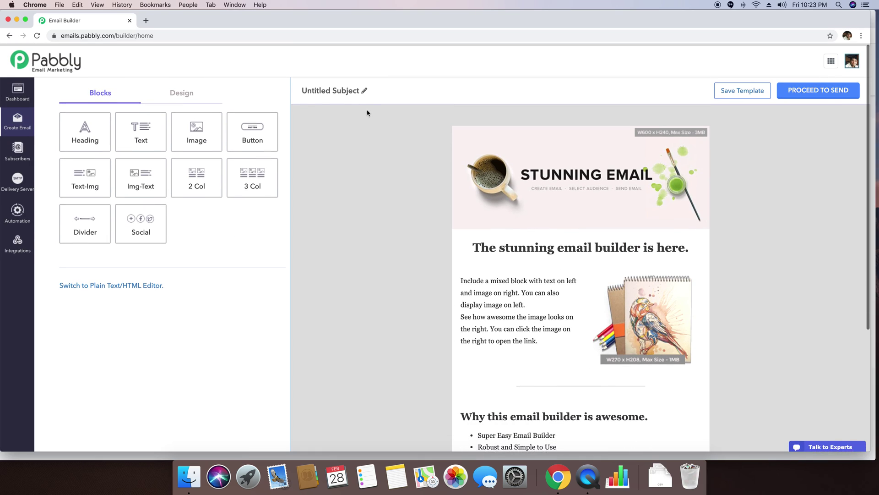
left_click(362, 89)
double_click(360, 88)
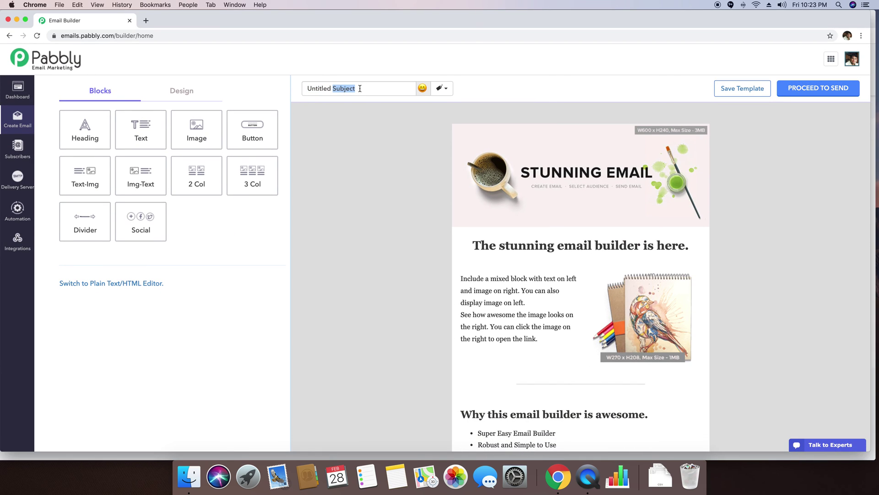
left_click(360, 88)
double_click(360, 89)
left_click(360, 88)
left_click(255, 88)
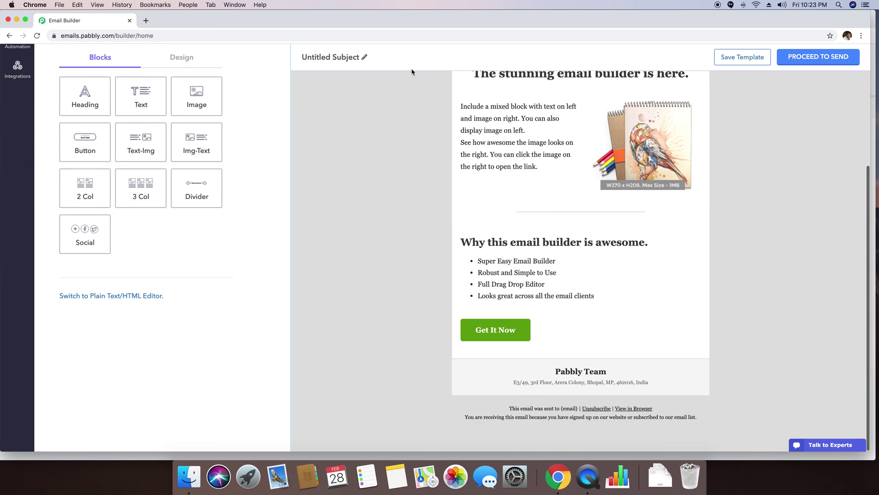
Replace the subject with 'I just called you on {phone}'
left_click(365, 89)
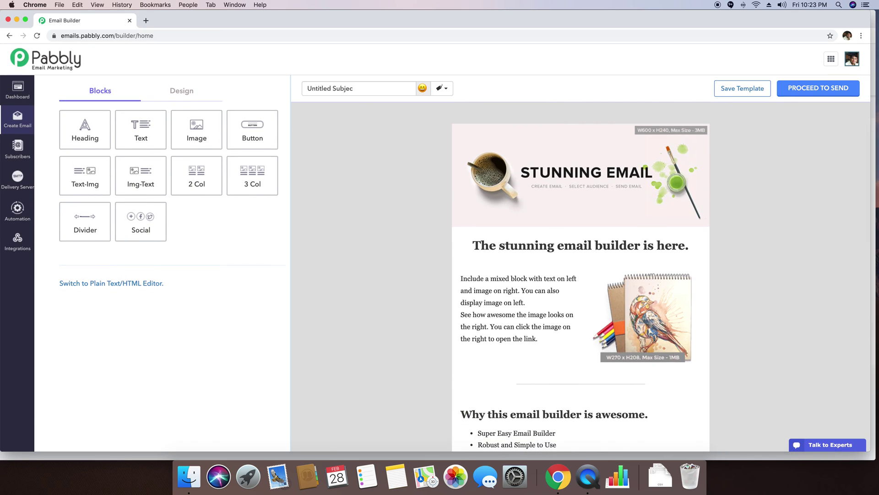
key("BackSpace")
key("BackSpace")
key("BackSpace")
key("BackSpace")
key("BackSpace")
key("BackSpace")
key("BackSpace")
key("BackSpace")
key("BackSpace")
type("I just called you o")
type("n {}")
type("phone")
left_click(398, 133)
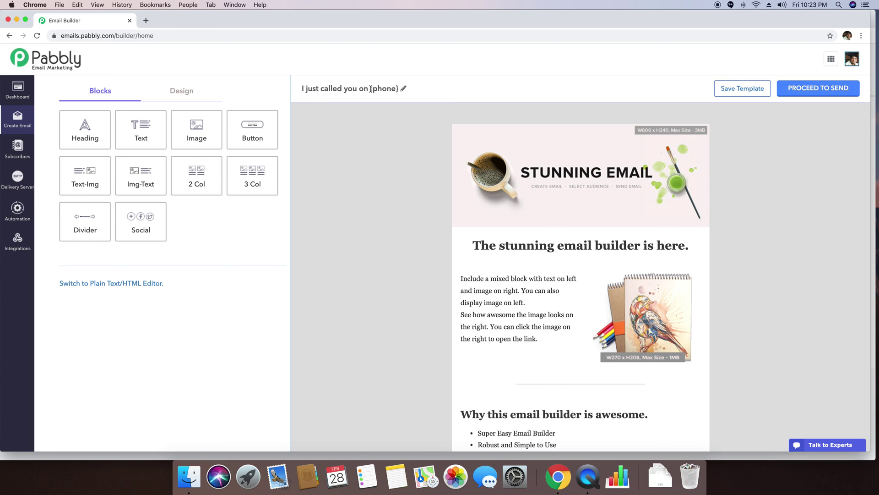
Stay in the email builder and open the text-and-image block for editing
left_click(17, 147)
left_click(463, 158)
left_click(492, 289)
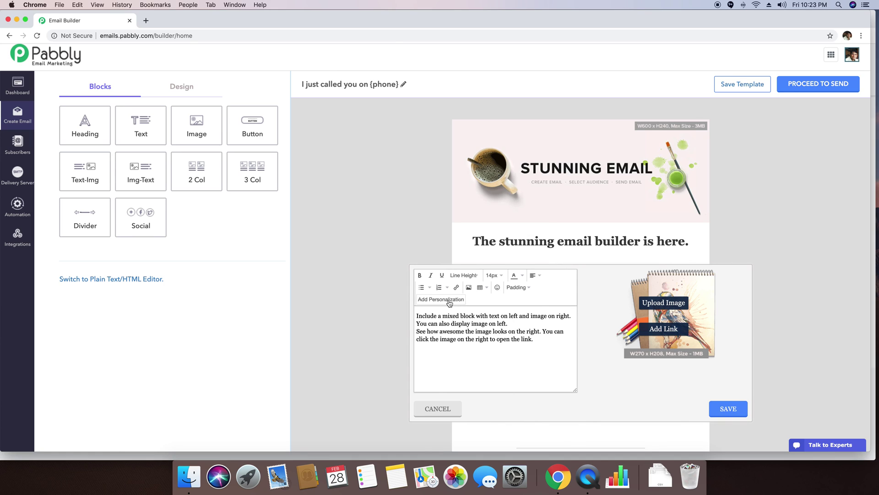
Insert the Phone personalization tag into the text-and-image block and save it
left_click(449, 301)
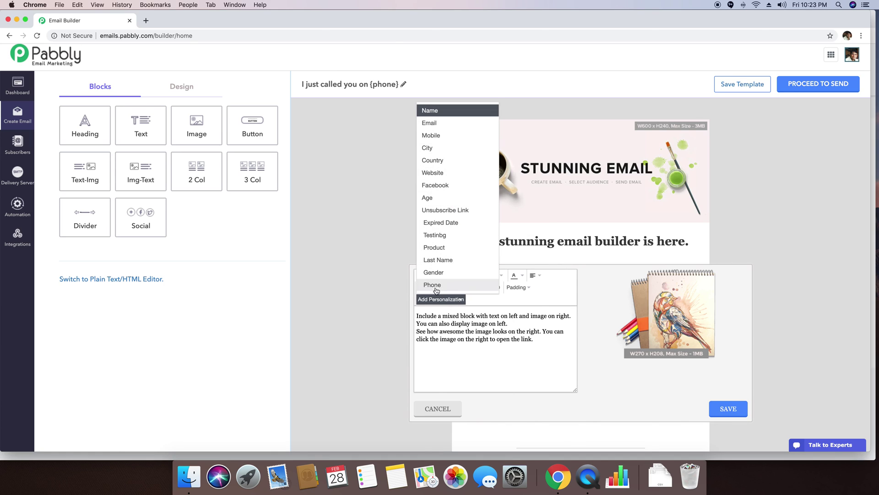
left_click(437, 285)
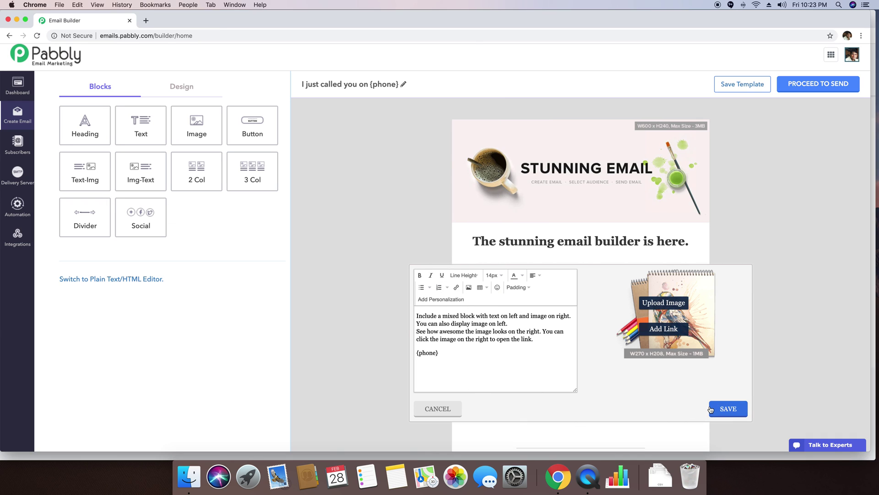
left_click(730, 412)
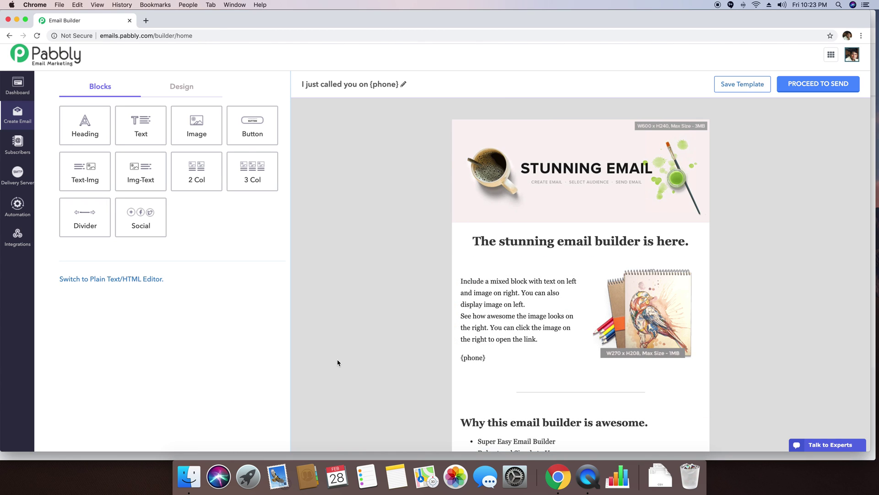